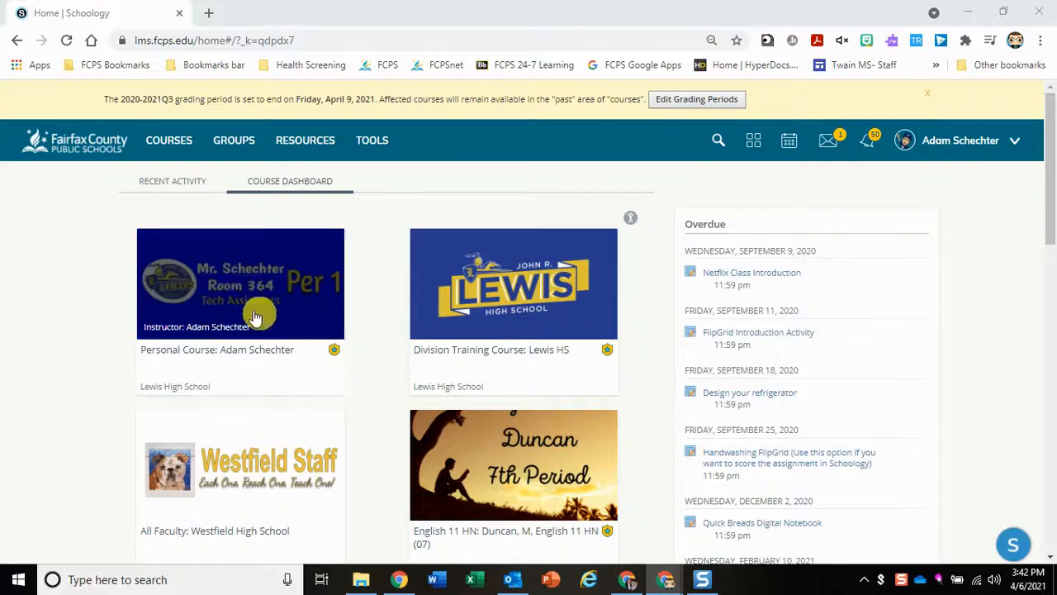
# Step: Open the privacy settings of the Lewis High School personal course and restrict the course profile's visibility to School
pyautogui.click(245, 302)
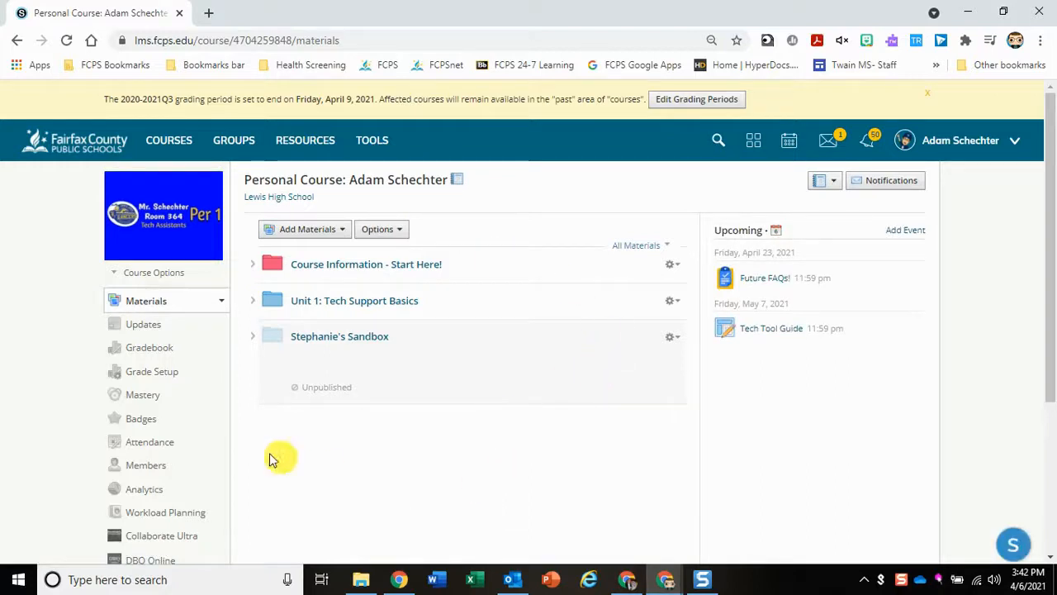
pyautogui.click(174, 274)
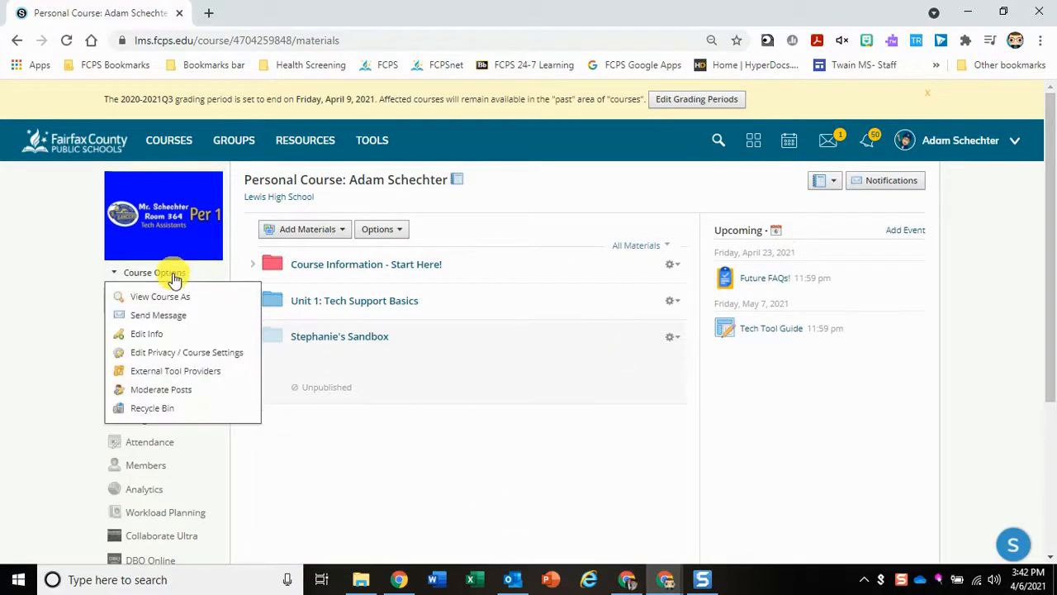
pyautogui.click(228, 357)
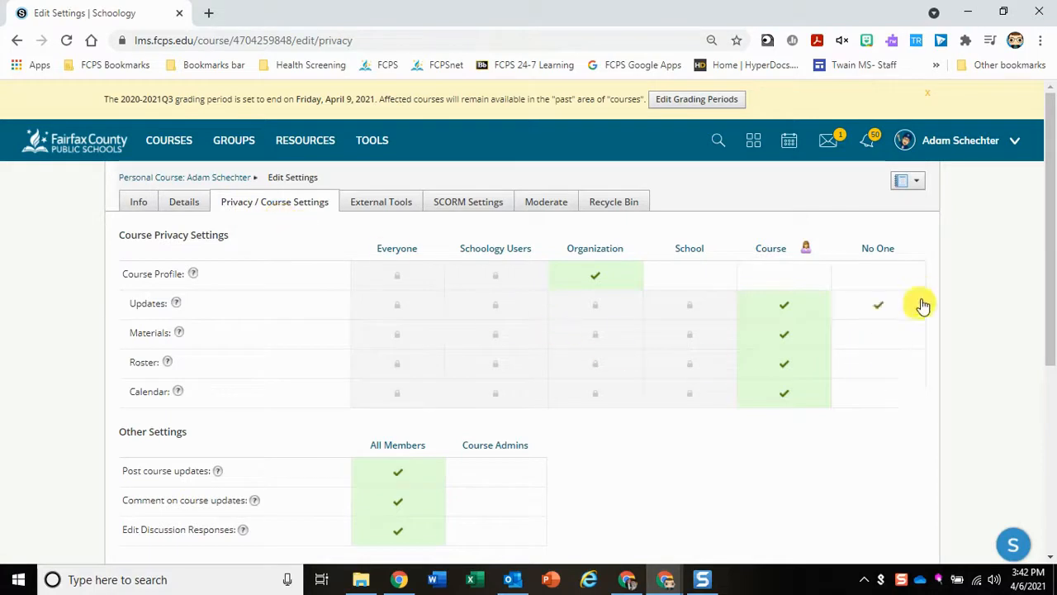
pyautogui.scroll(-1, 993, 300)
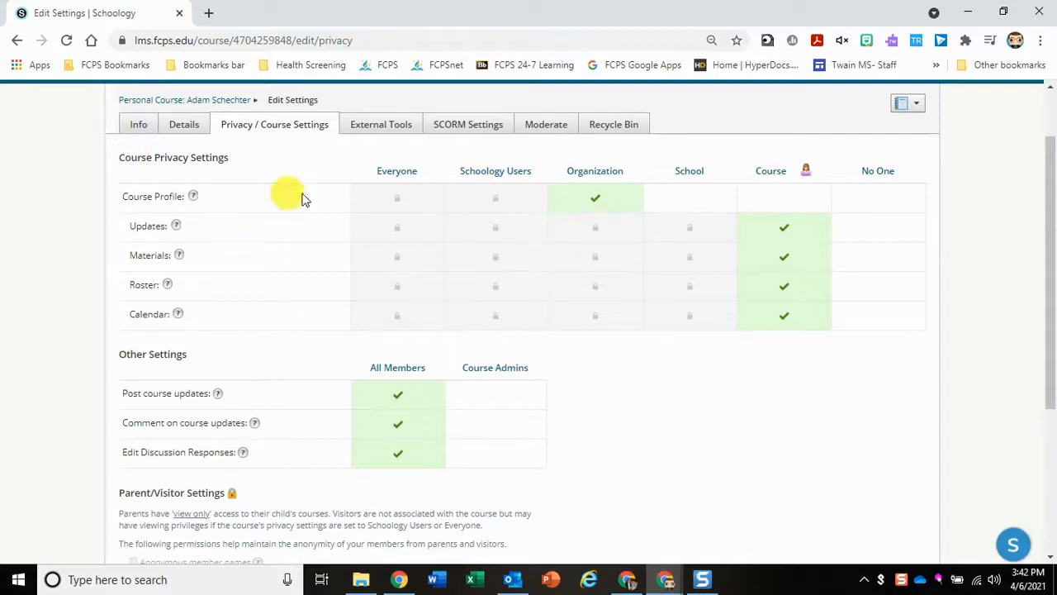
pyautogui.click(689, 199)
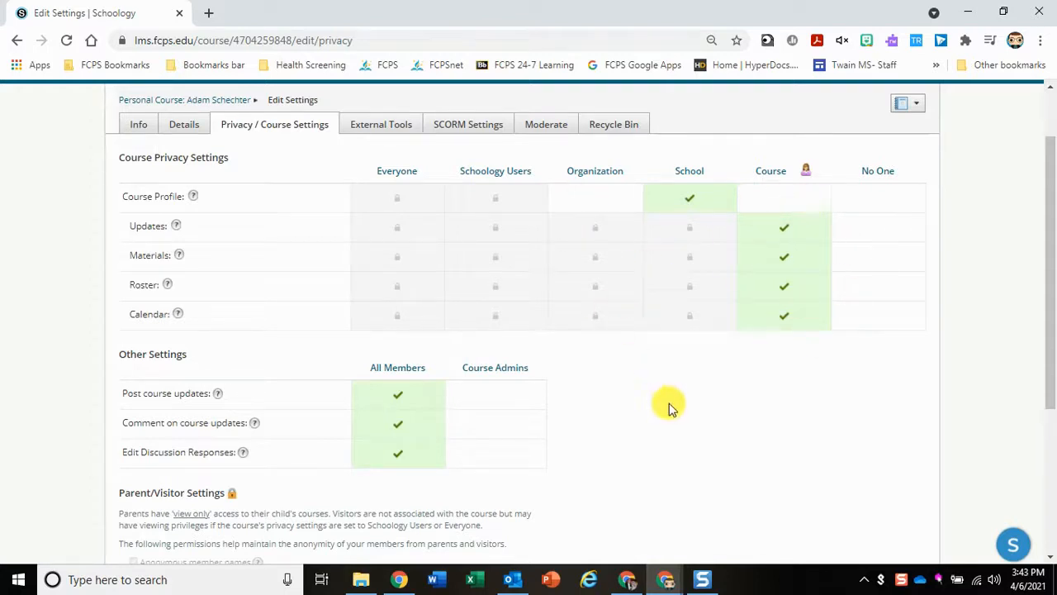
# Step: Limit posting course updates, commenting on course updates and editing discussion responses to Course Admins
pyautogui.scroll(-3, 669, 404)
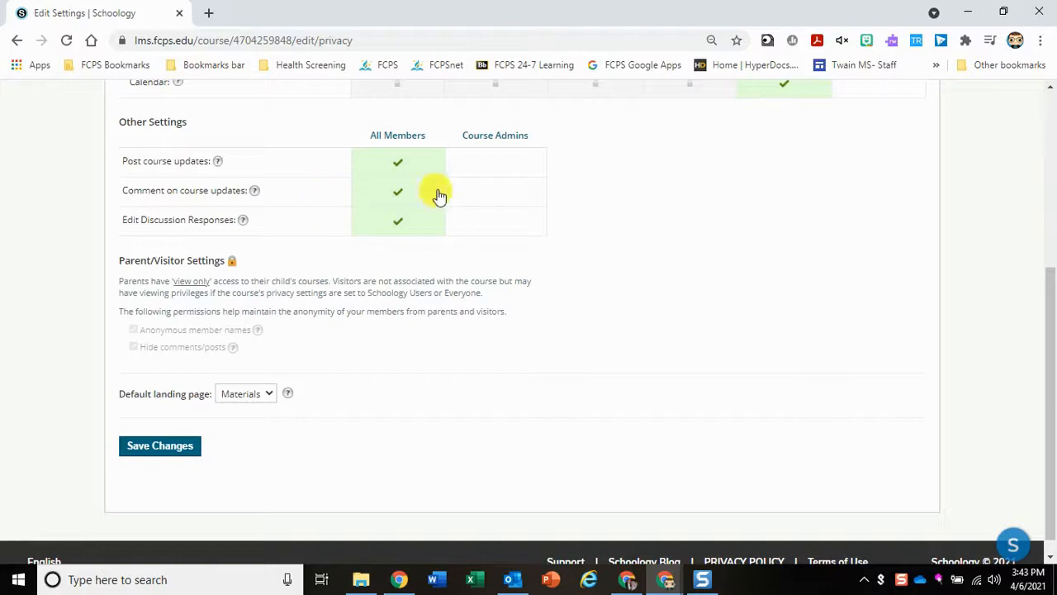
pyautogui.click(499, 162)
pyautogui.click(496, 191)
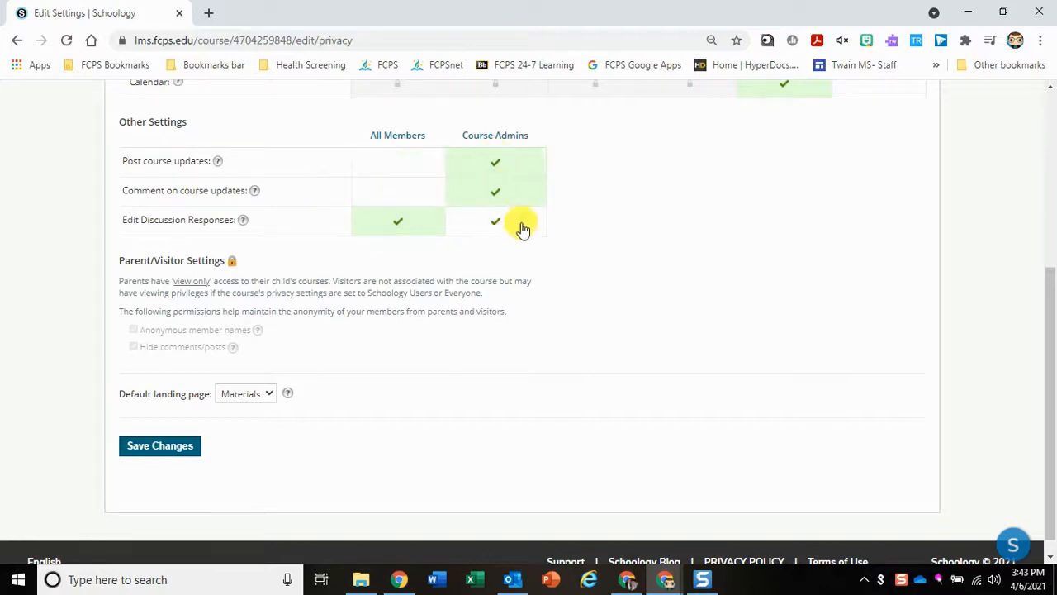
pyautogui.click(495, 221)
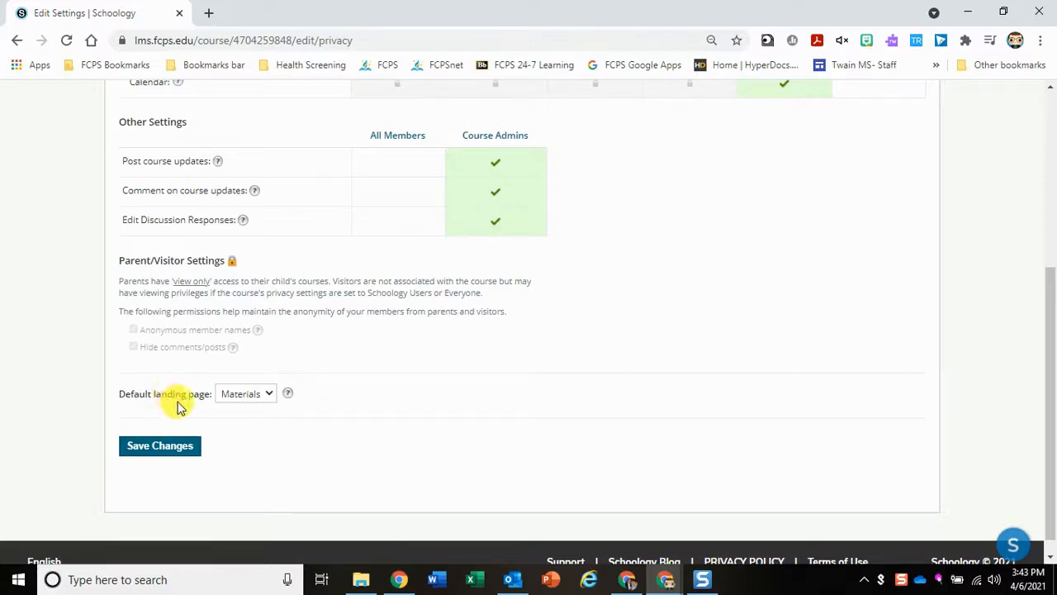
# Step: Choose Materials as the course's default landing page and save the privacy and course settings
pyautogui.click(270, 396)
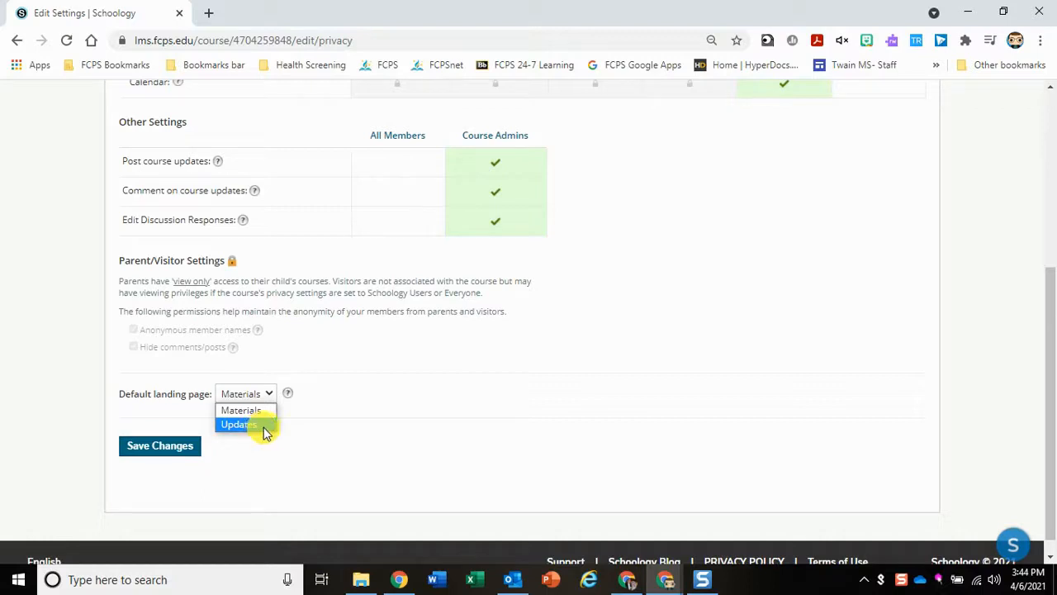
pyautogui.click(239, 409)
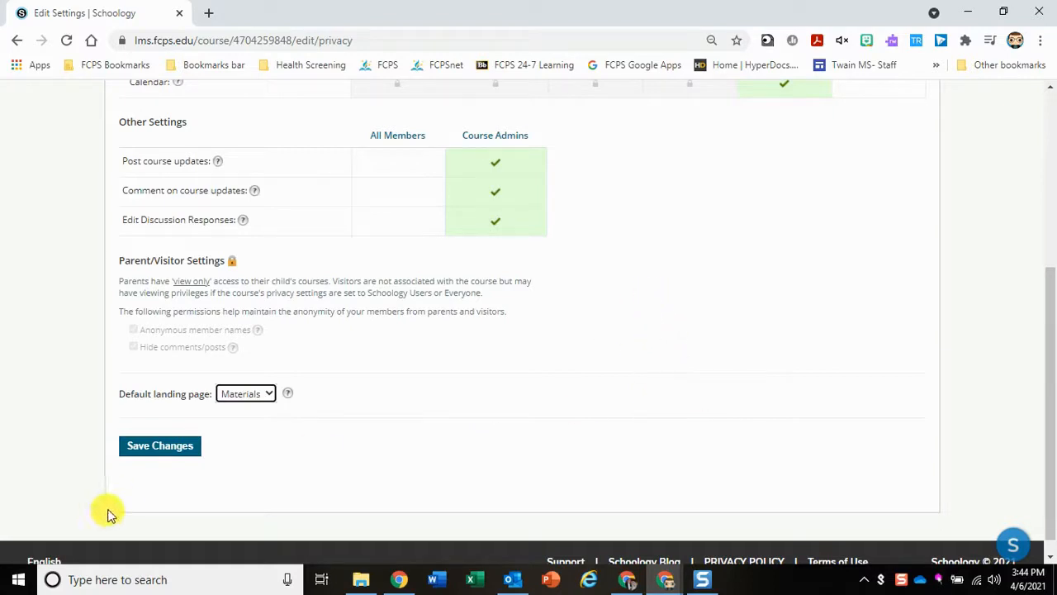
pyautogui.click(162, 448)
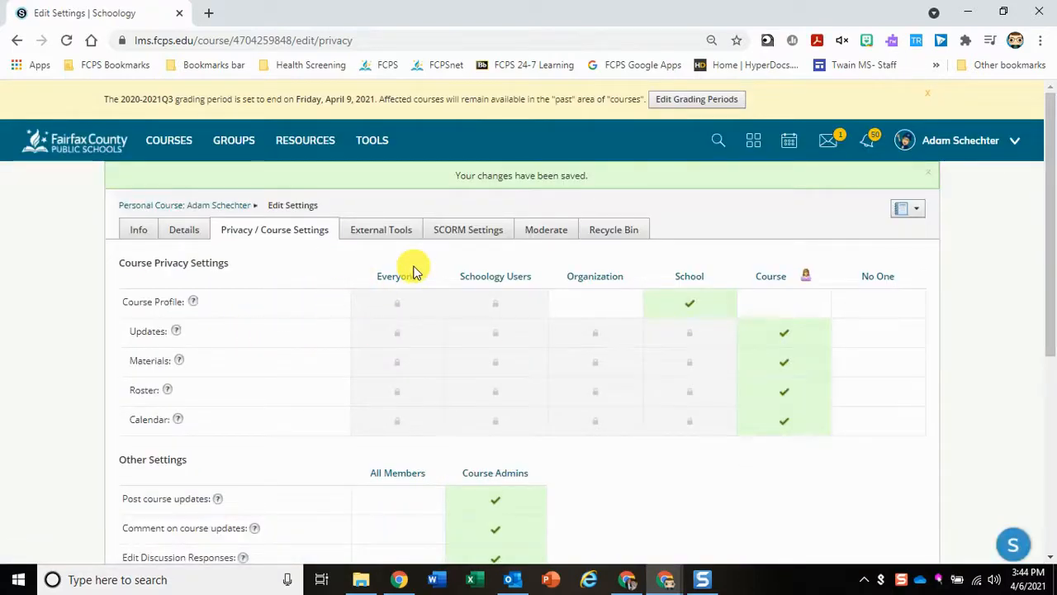
# Step: Look at the course details form, return to the personal course and open its Grade Setup page
pyautogui.click(185, 237)
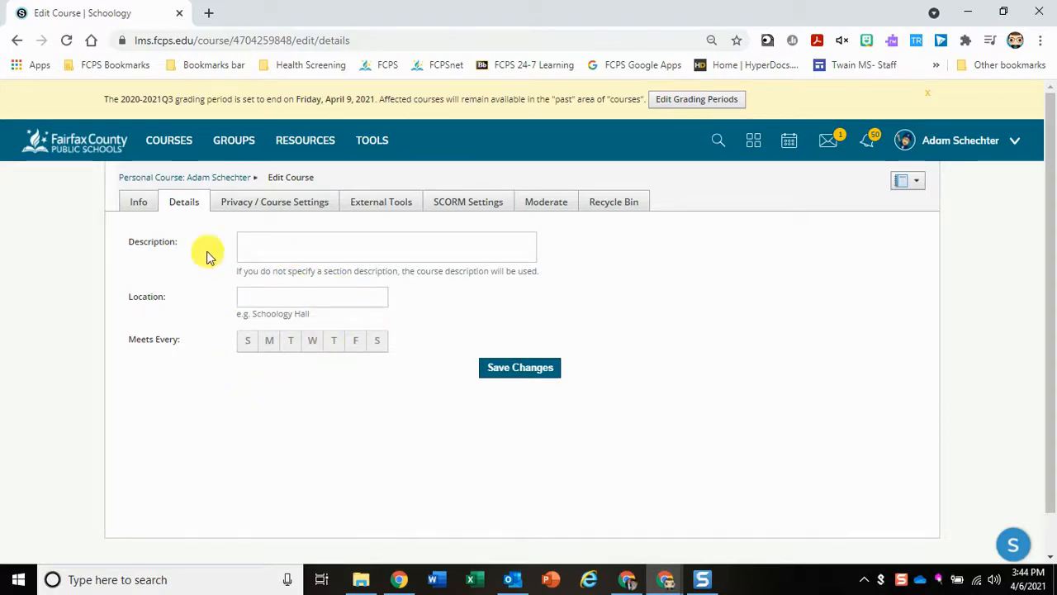
pyautogui.click(169, 157)
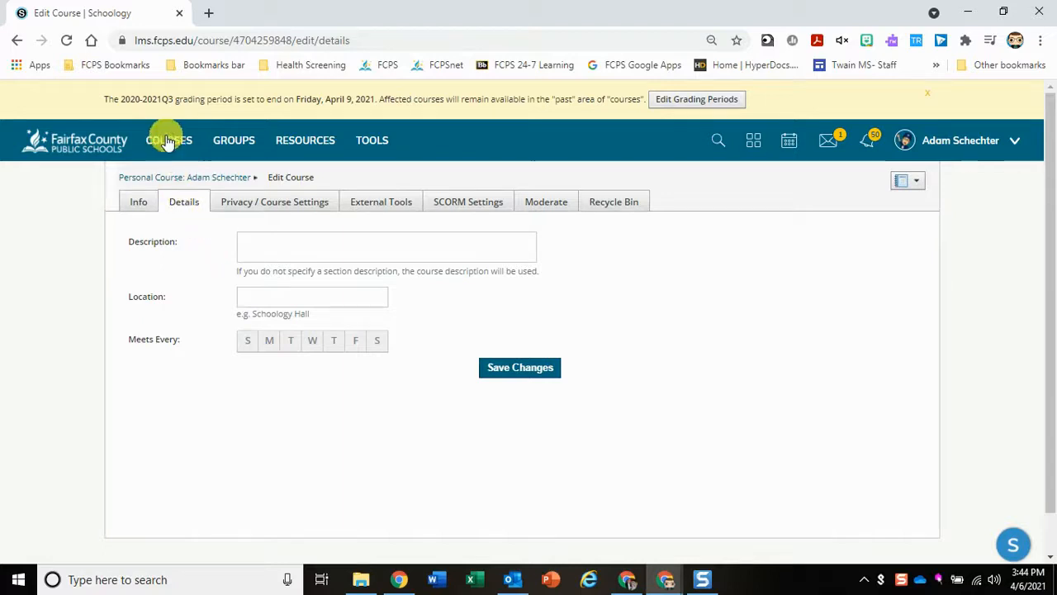
pyautogui.click(254, 330)
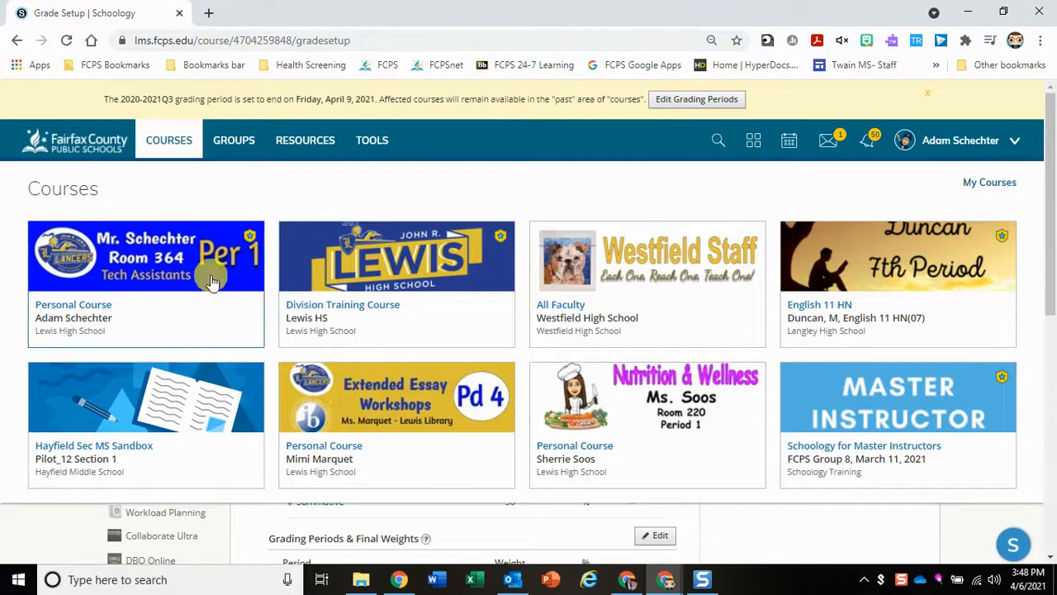
pyautogui.click(176, 277)
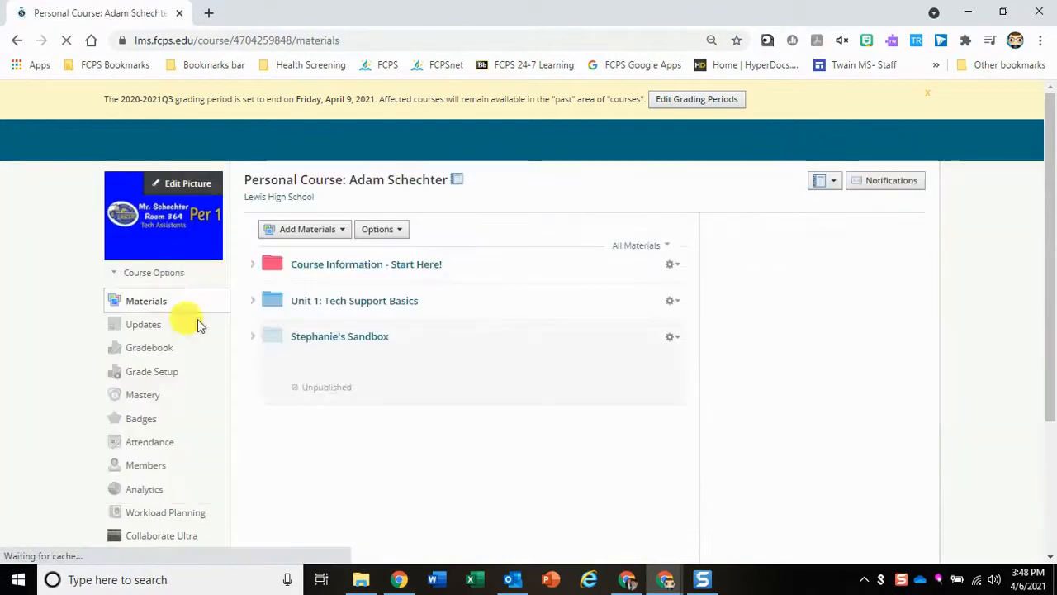
pyautogui.click(151, 371)
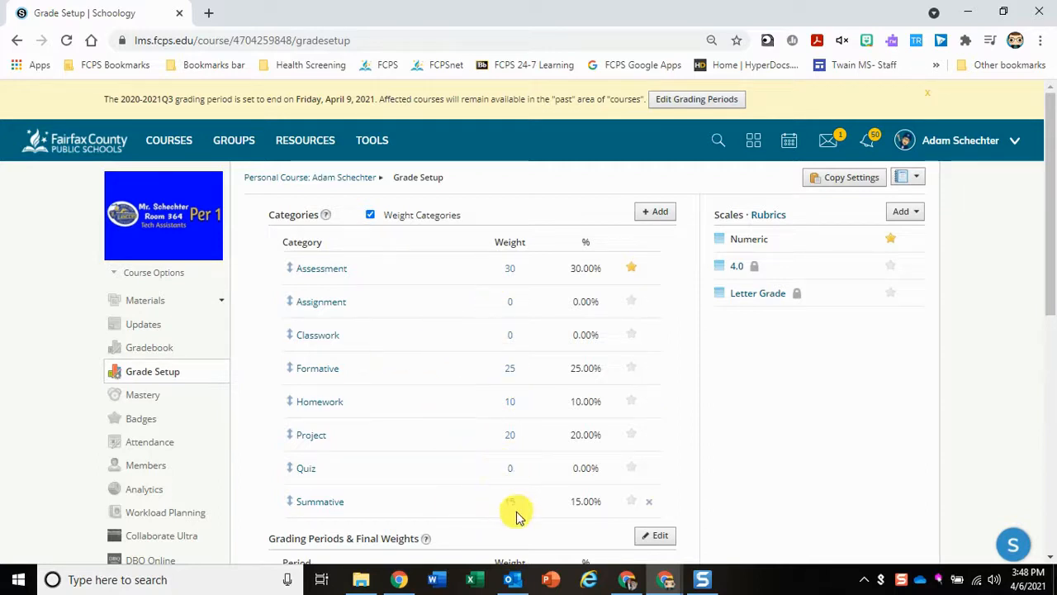
# Step: Set the weight of the Assessment category to 0 and the weight of the Formative category to 30
pyautogui.click(507, 267)
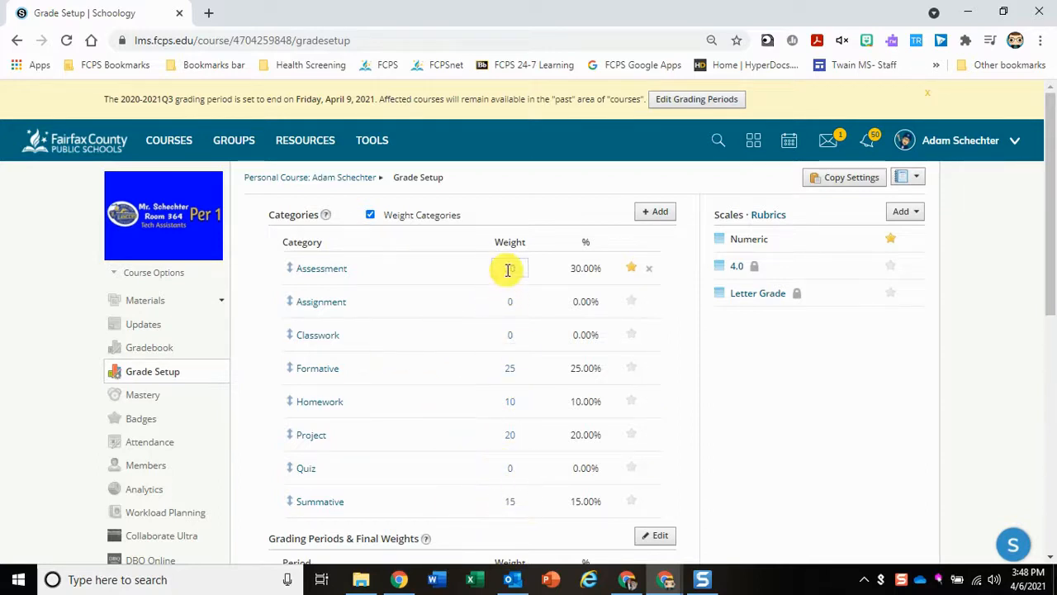
pyautogui.click(628, 274)
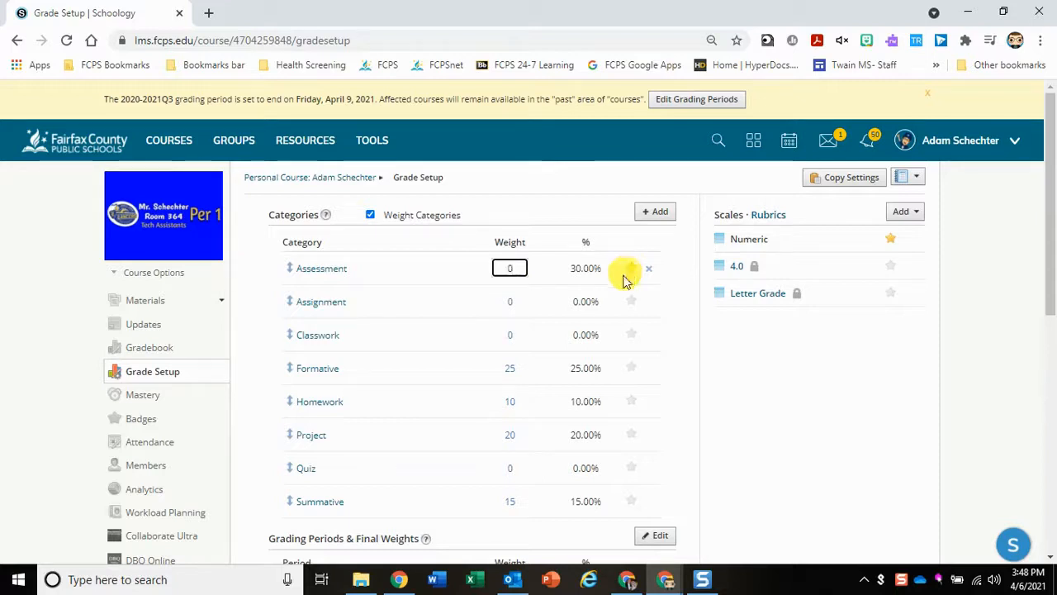
pyautogui.click(512, 366)
pyautogui.doubleClick(510, 367)
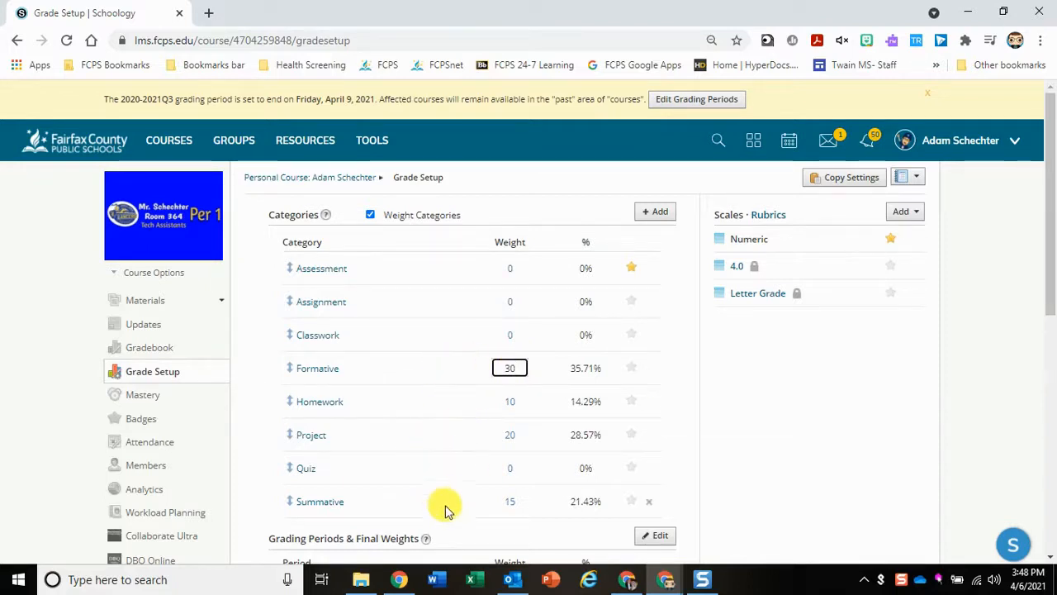
# Step: Set the weight of the Summative category to 45 and the weight of the Project category to 15
pyautogui.click(517, 500)
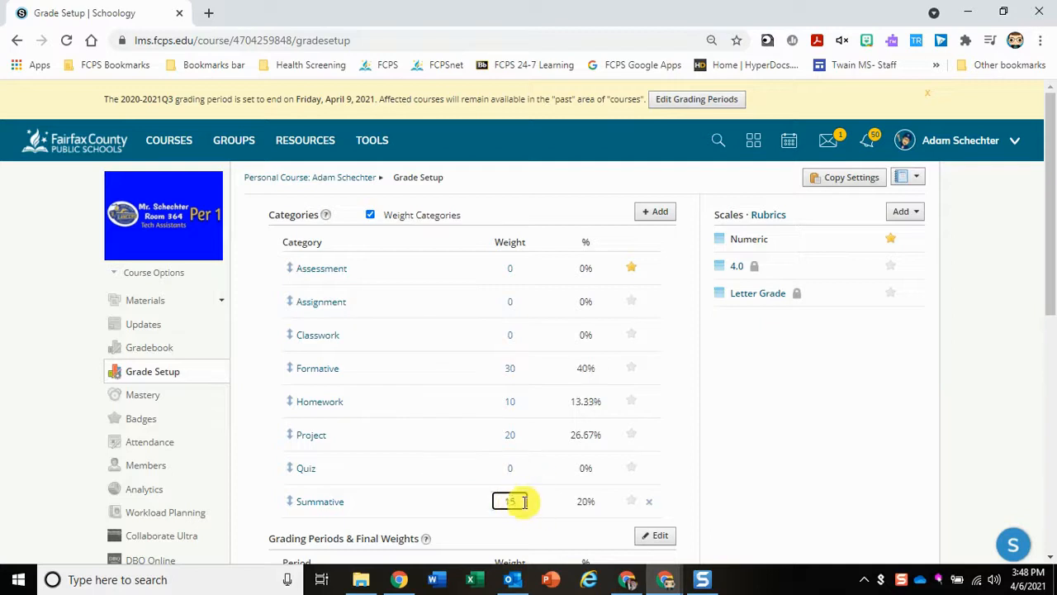
pyautogui.moveTo(517, 500); pyautogui.dragTo(354, 487)
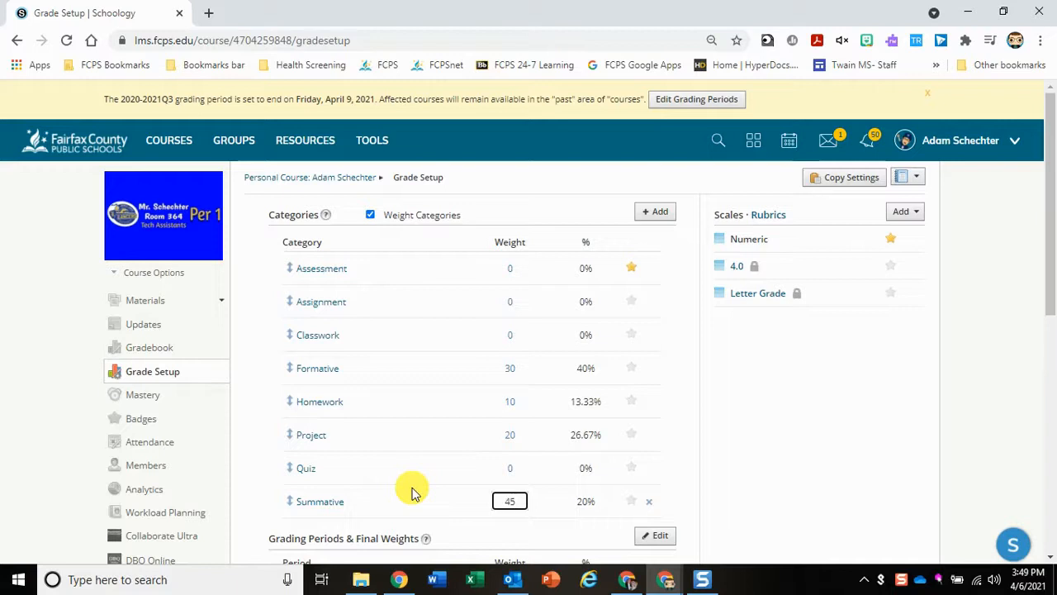
pyautogui.click(535, 404)
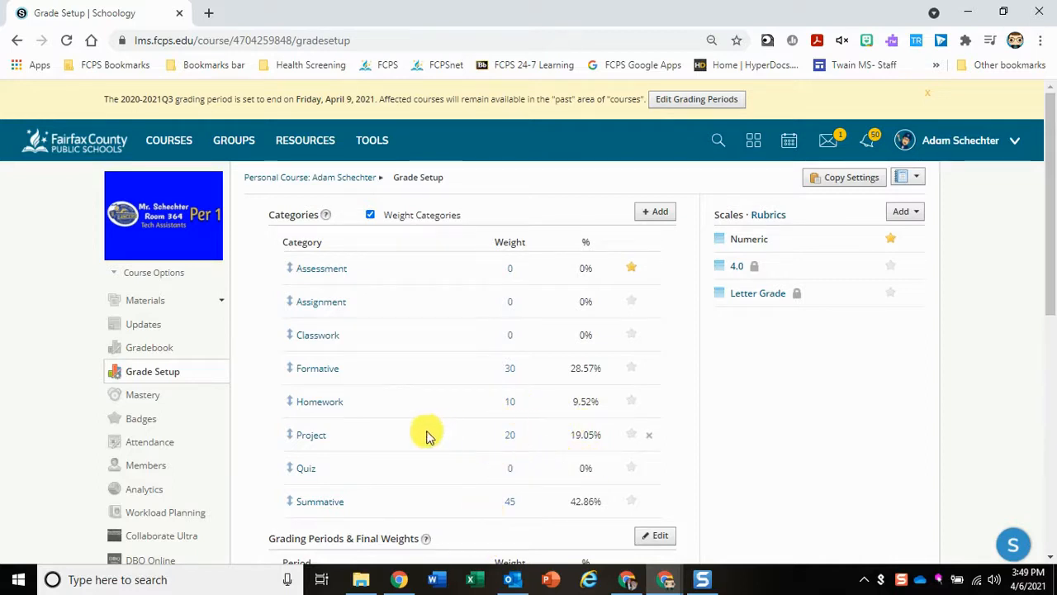
pyautogui.click(513, 433)
pyautogui.write('1')
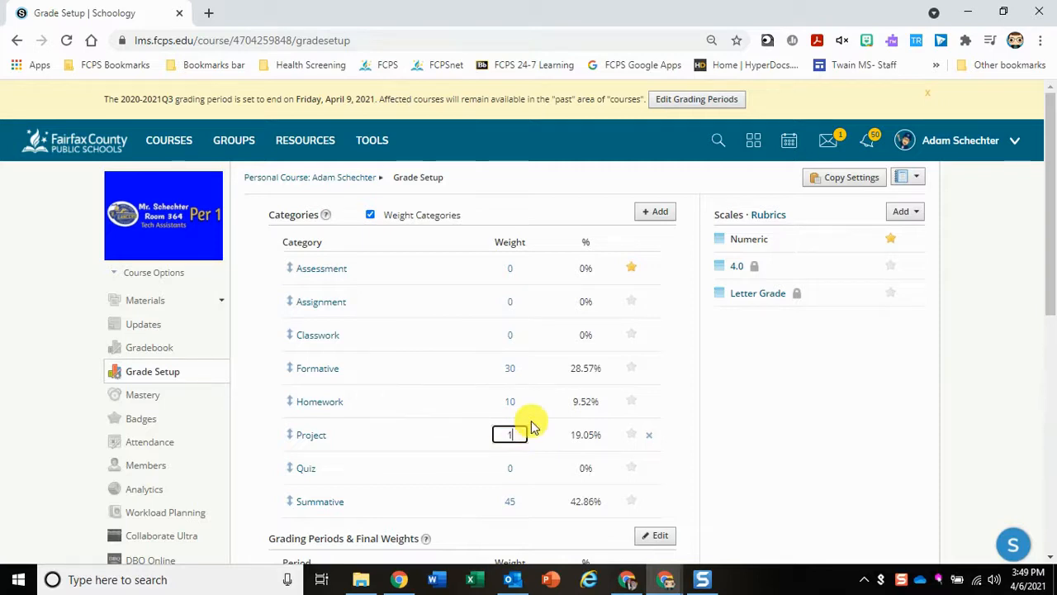
pyautogui.write('5')
pyautogui.click(801, 464)
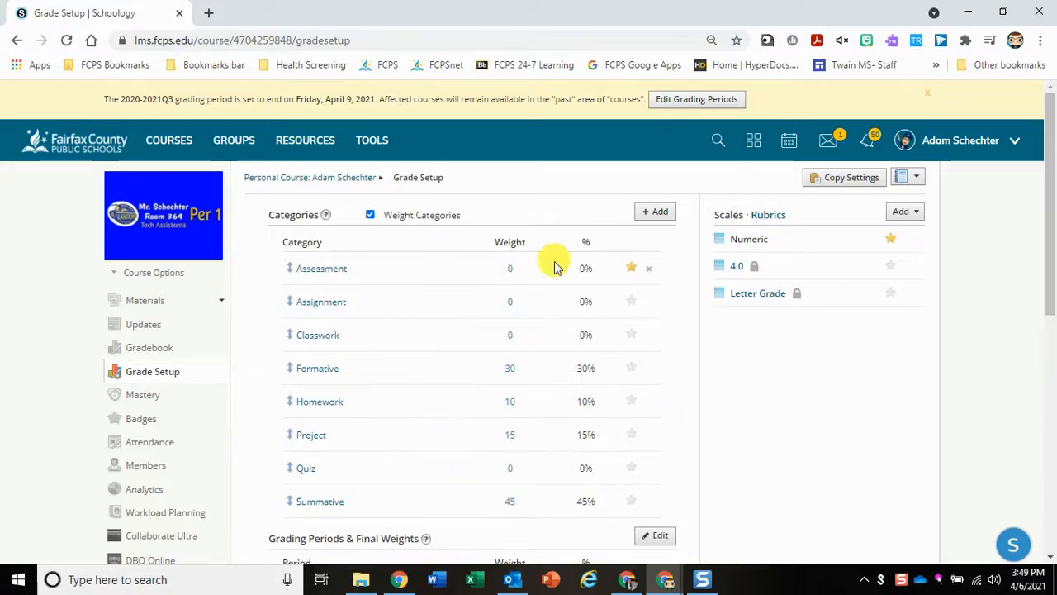
# Step: Examine the form for adding a grading category and the points and descriptions of the Letter Grade scale
pyautogui.click(665, 214)
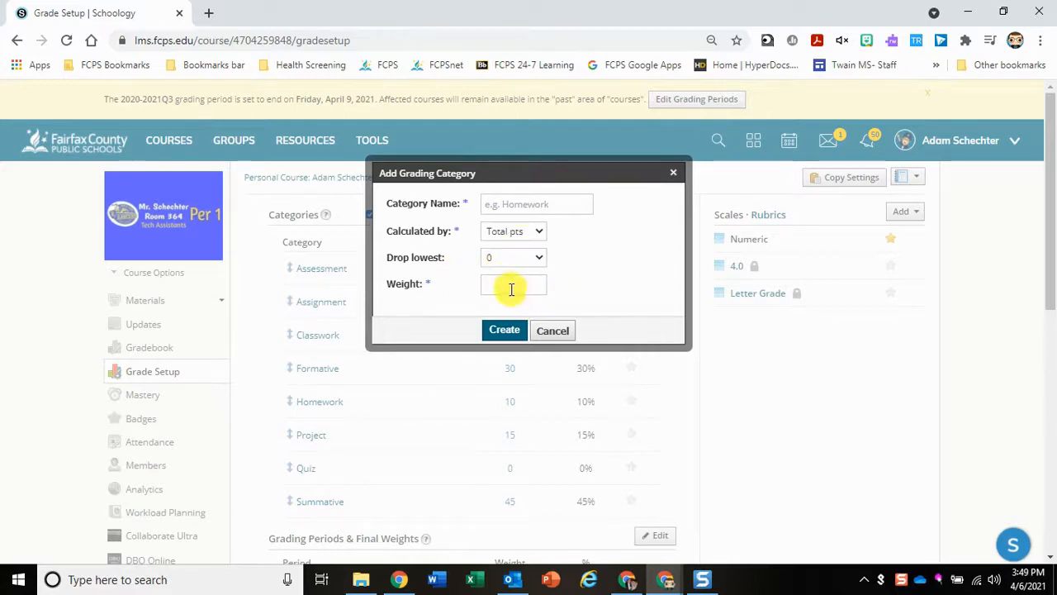
pyautogui.click(550, 331)
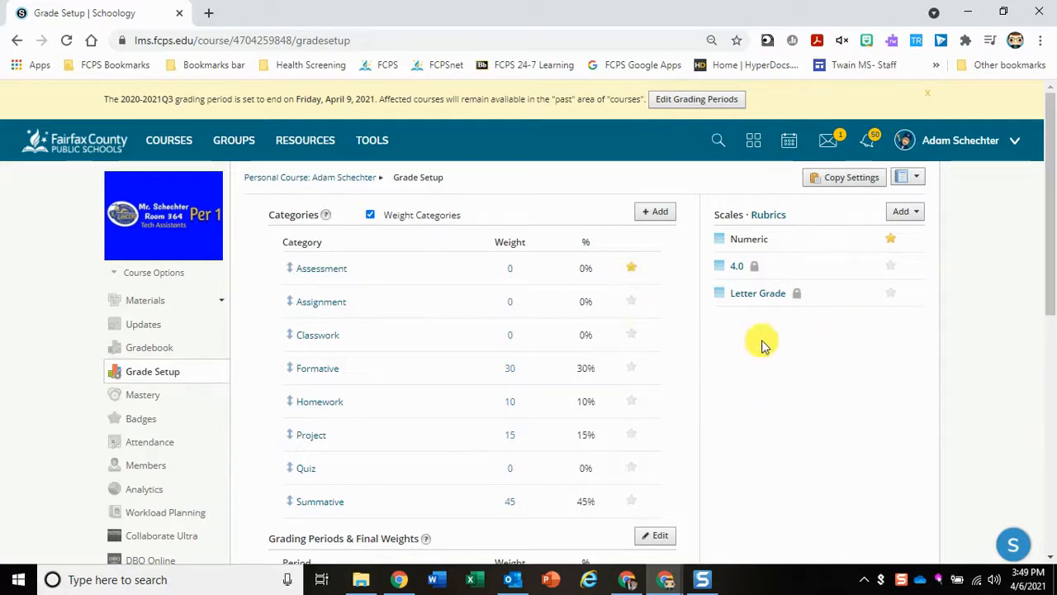
pyautogui.click(766, 295)
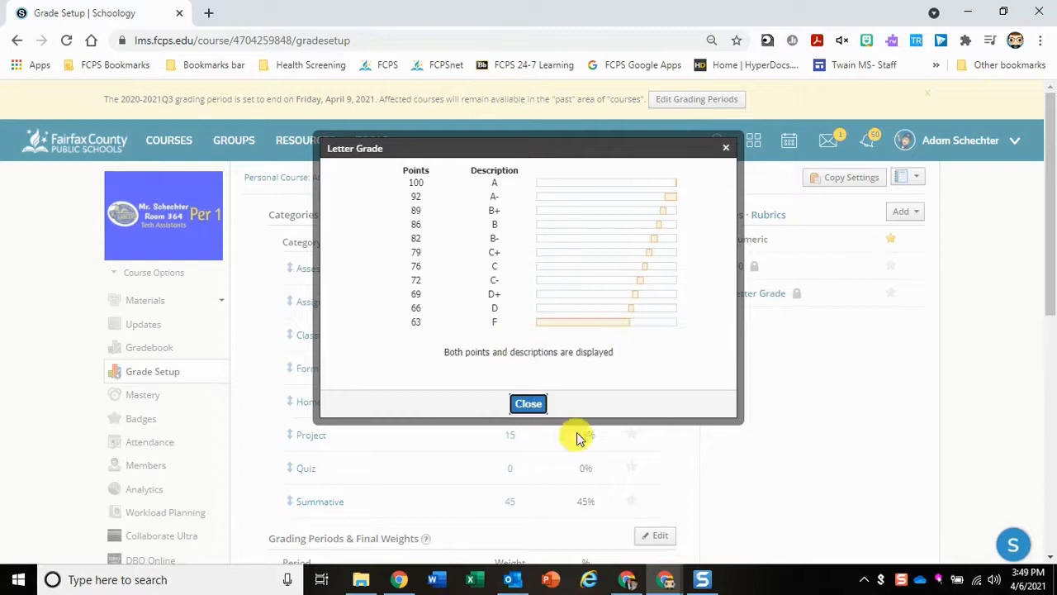
pyautogui.click(527, 404)
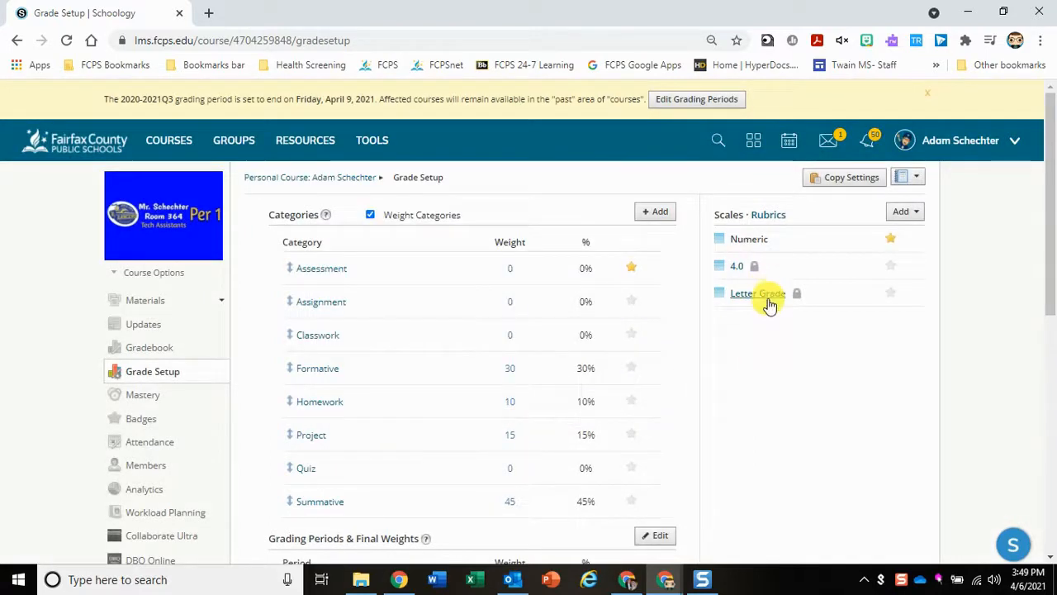
# Step: Examine the form for adding a new grading scale and close it without saving
pyautogui.click(914, 215)
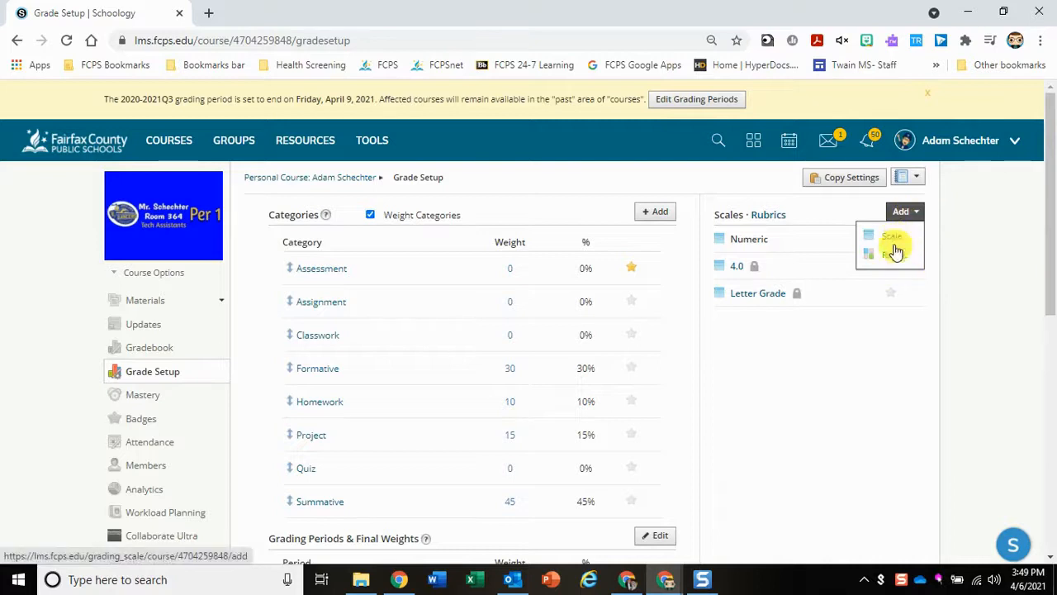
pyautogui.click(891, 236)
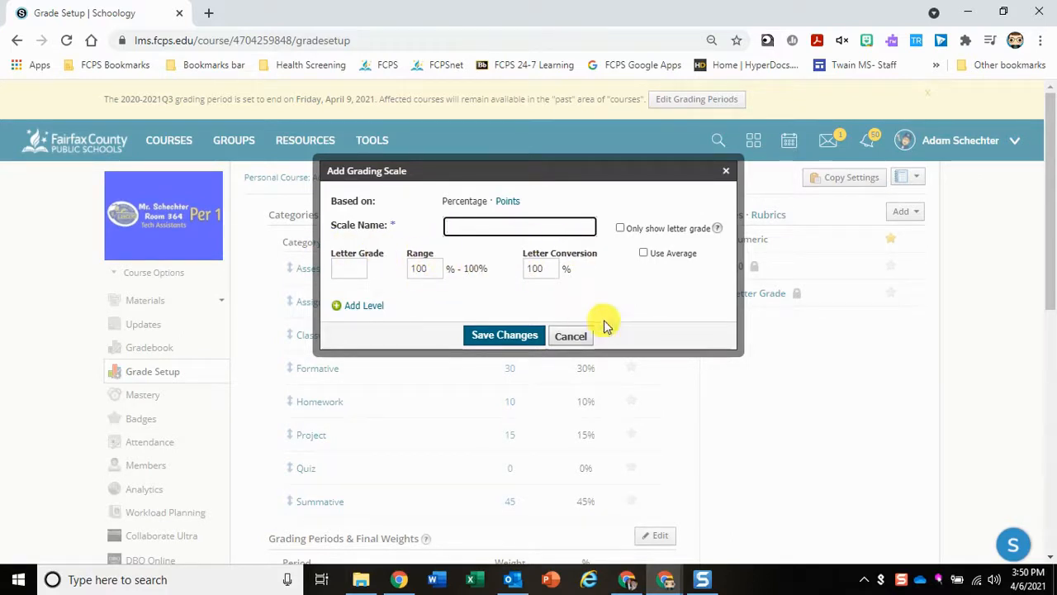
pyautogui.click(570, 336)
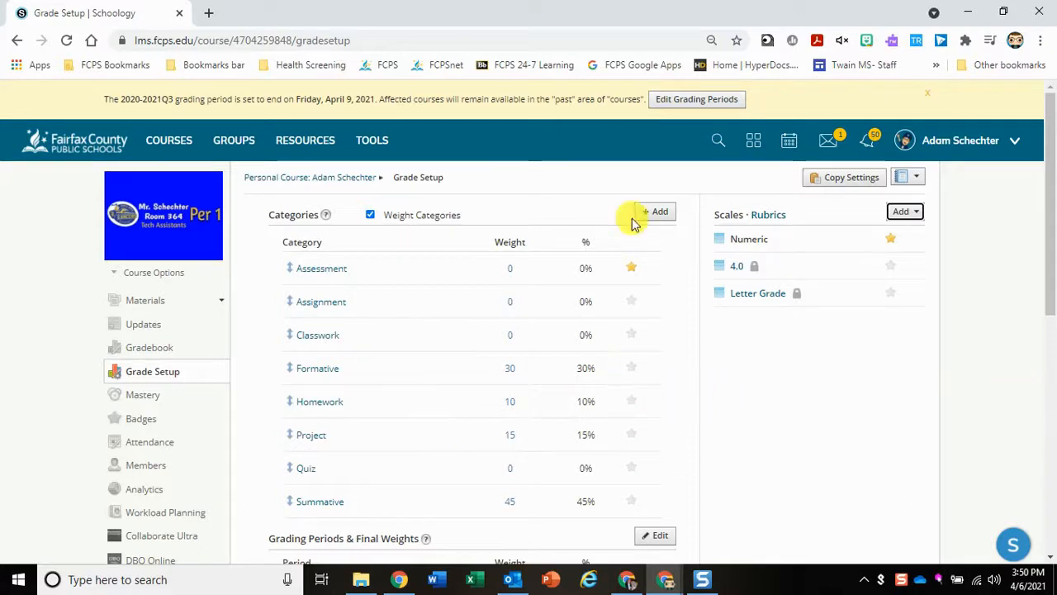
# Step: Make Formative the default grading category
pyautogui.click(627, 369)
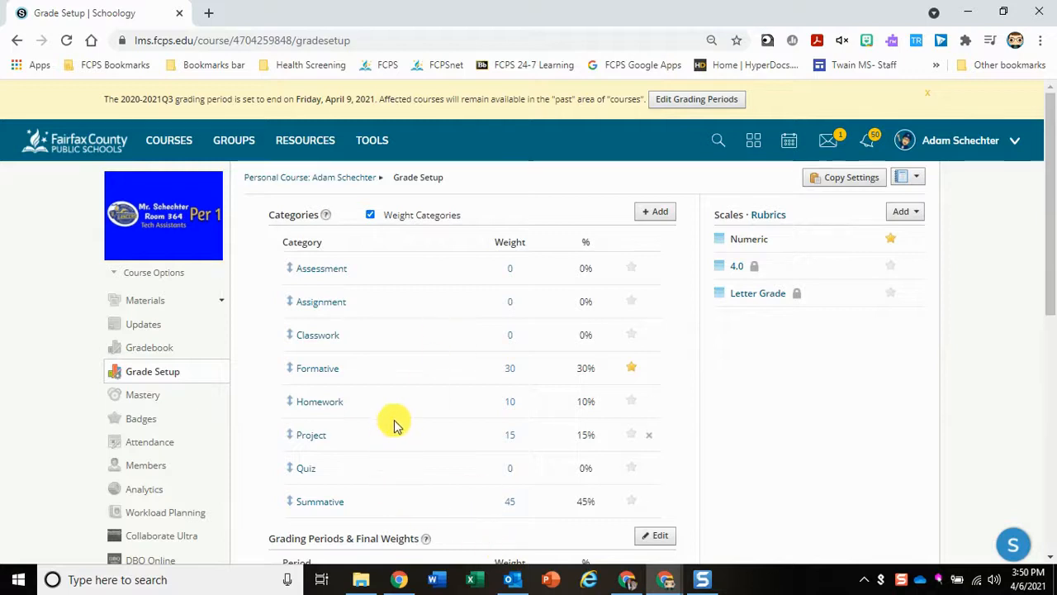
# Step: Examine the grading periods, final grade settings, gradebook column controls and visibility settings of the grade setup
pyautogui.scroll(-3, 393, 423)
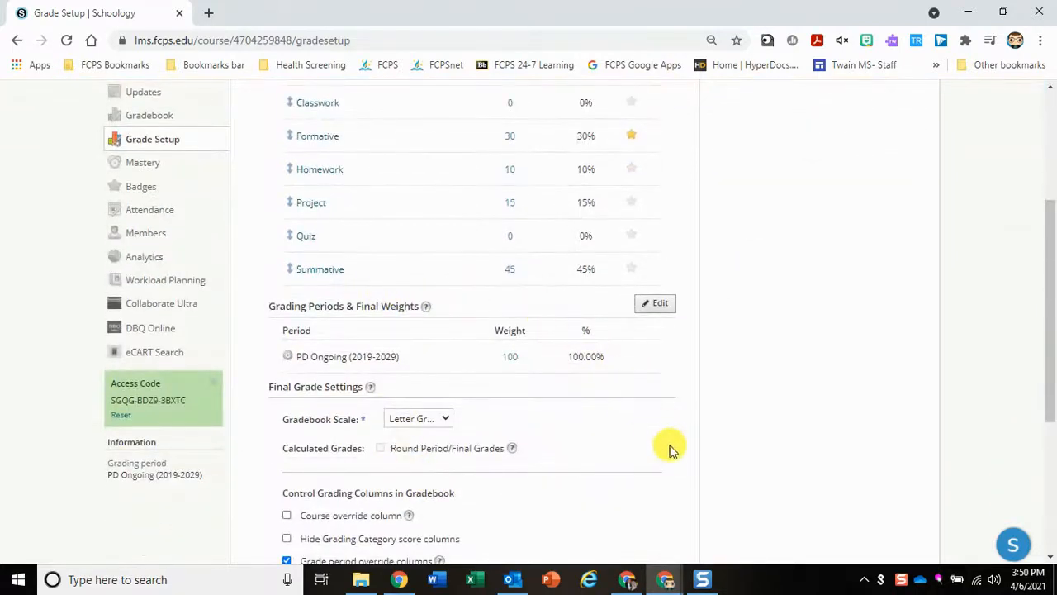
pyautogui.scroll(-1, 734, 429)
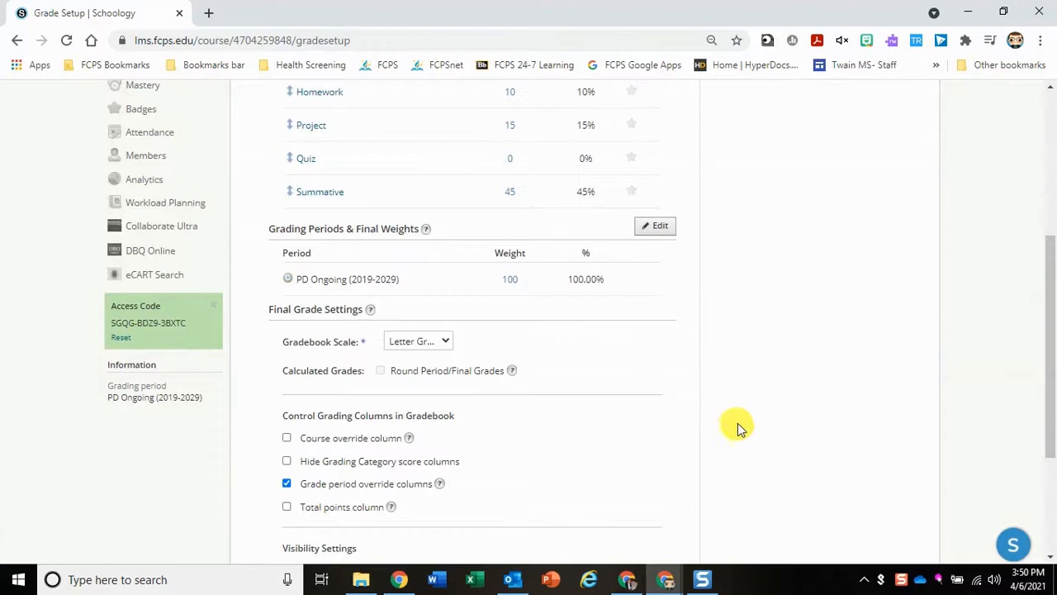
pyautogui.scroll(-1, 739, 426)
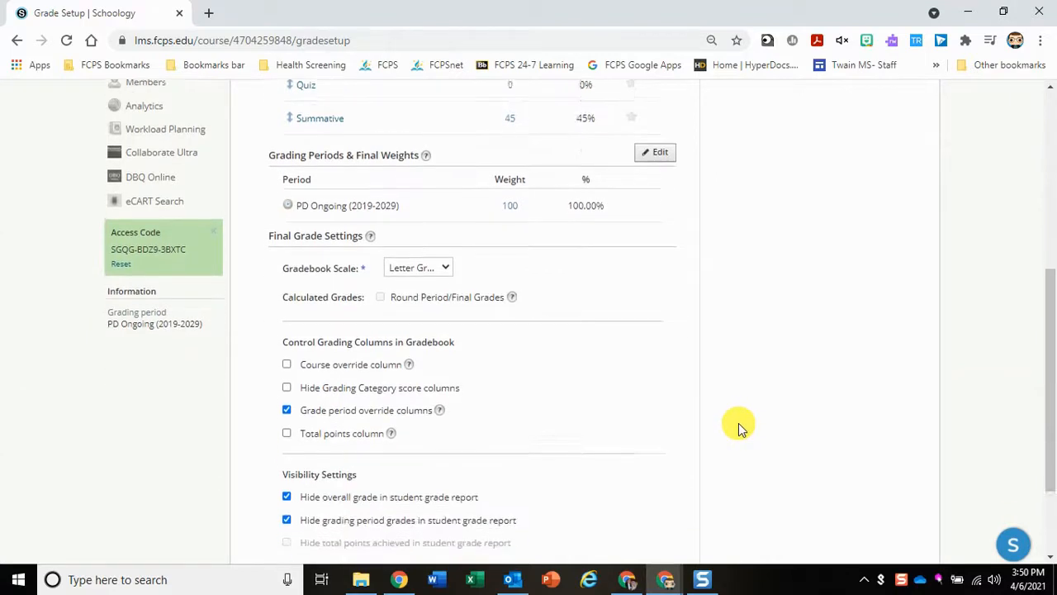
pyautogui.scroll(-1, 740, 424)
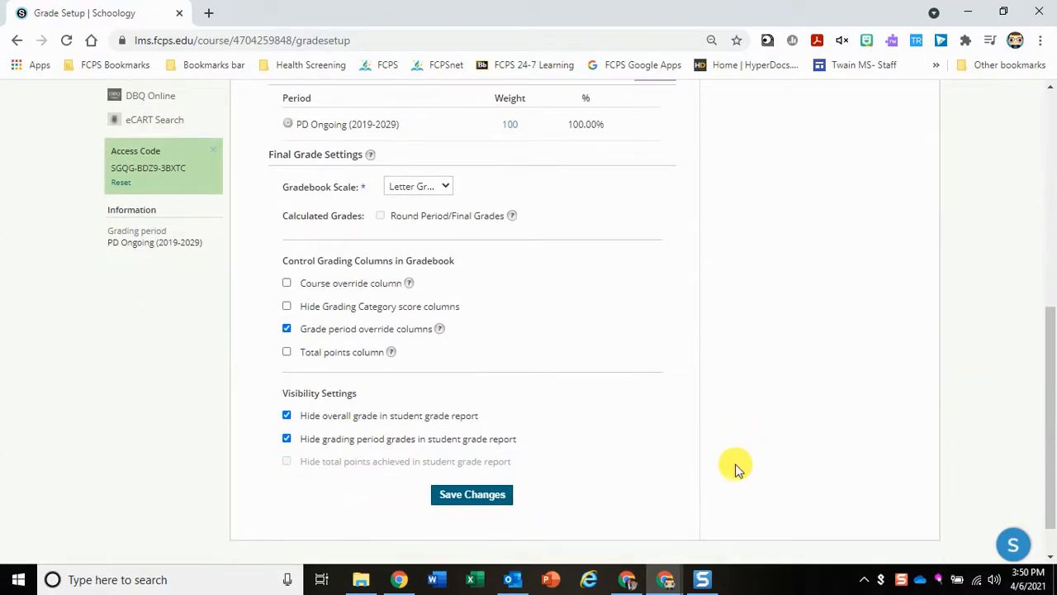
pyautogui.scroll(2, 699, 372)
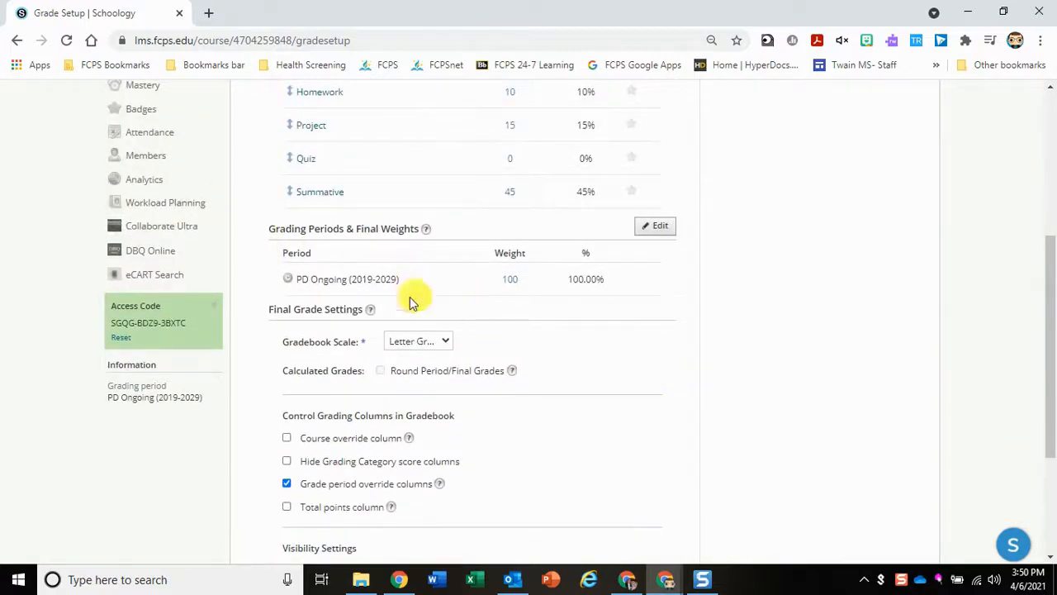
pyautogui.scroll(2, 746, 349)
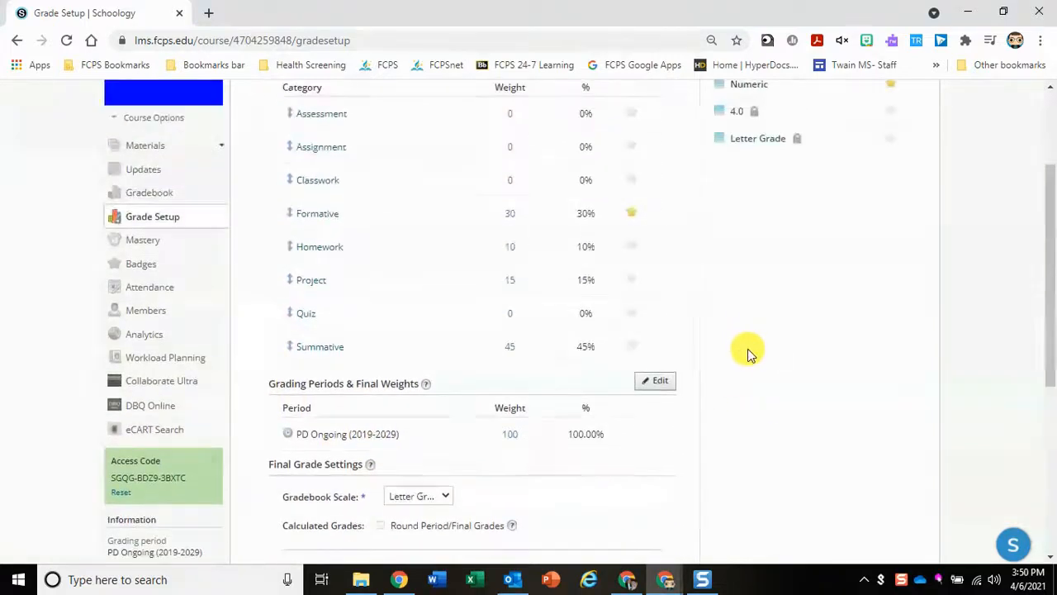
pyautogui.scroll(2, 757, 366)
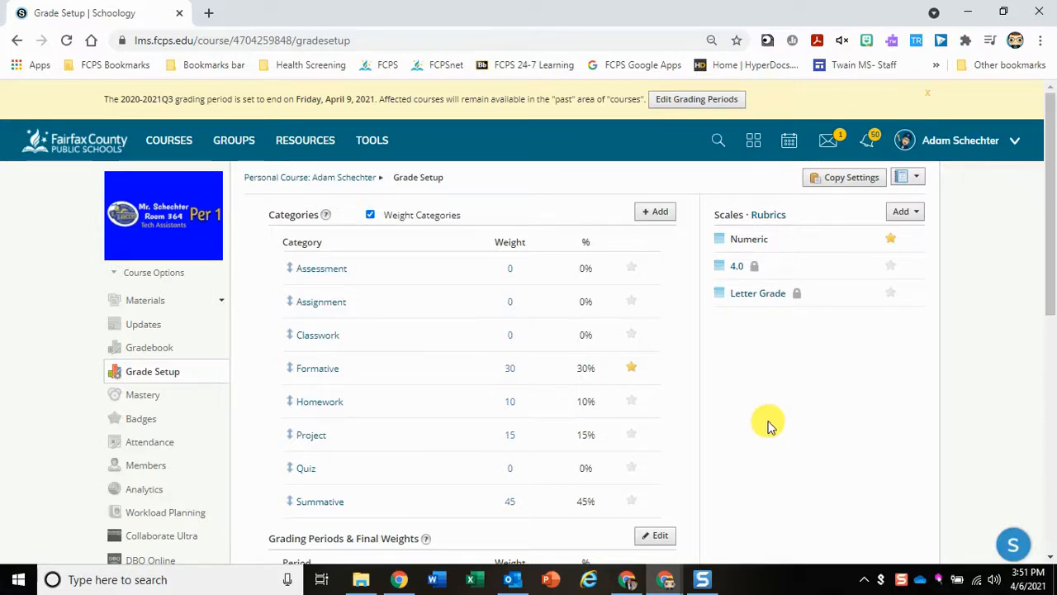
# Step: Show the course's rubrics, examine the form for adding a new rubric and close it without creating one
pyautogui.click(769, 216)
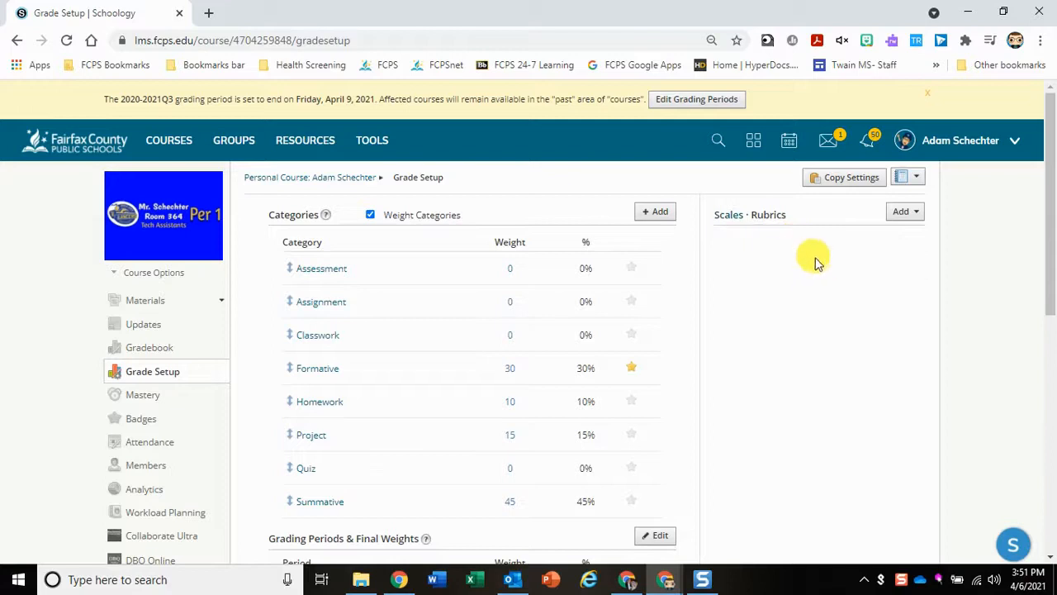
pyautogui.click(898, 215)
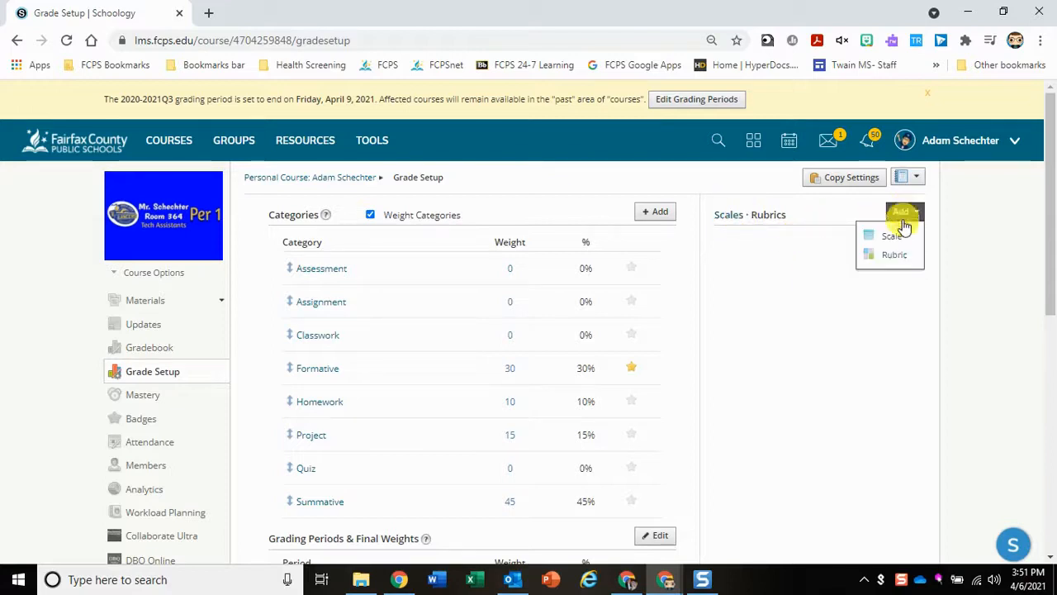
pyautogui.click(900, 258)
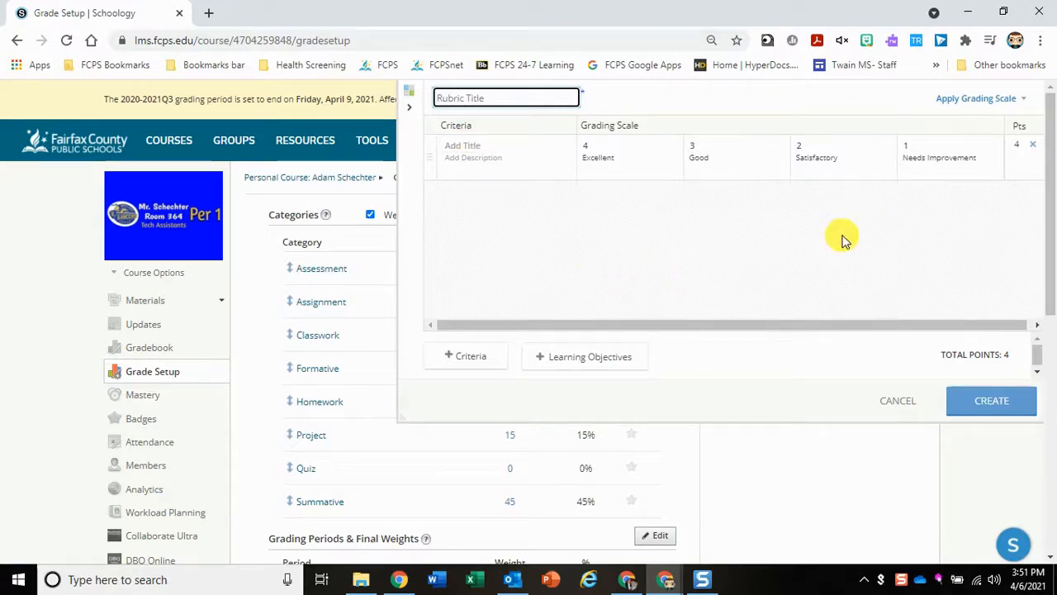
pyautogui.click(897, 403)
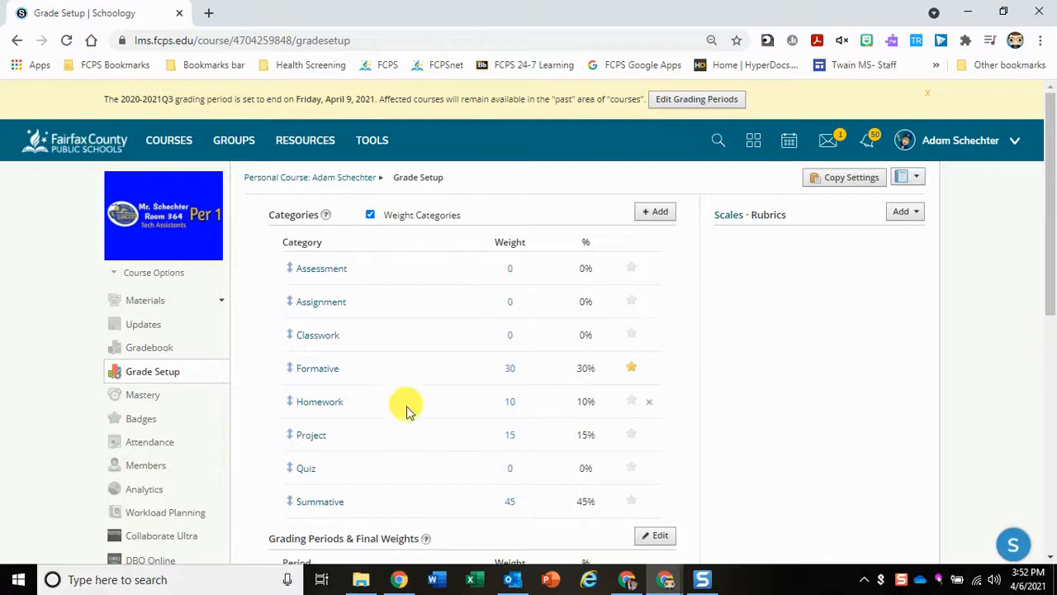
# Step: Examine the options for copying categories, grading scales and rubrics to other courses and close them without copying
pyautogui.click(840, 179)
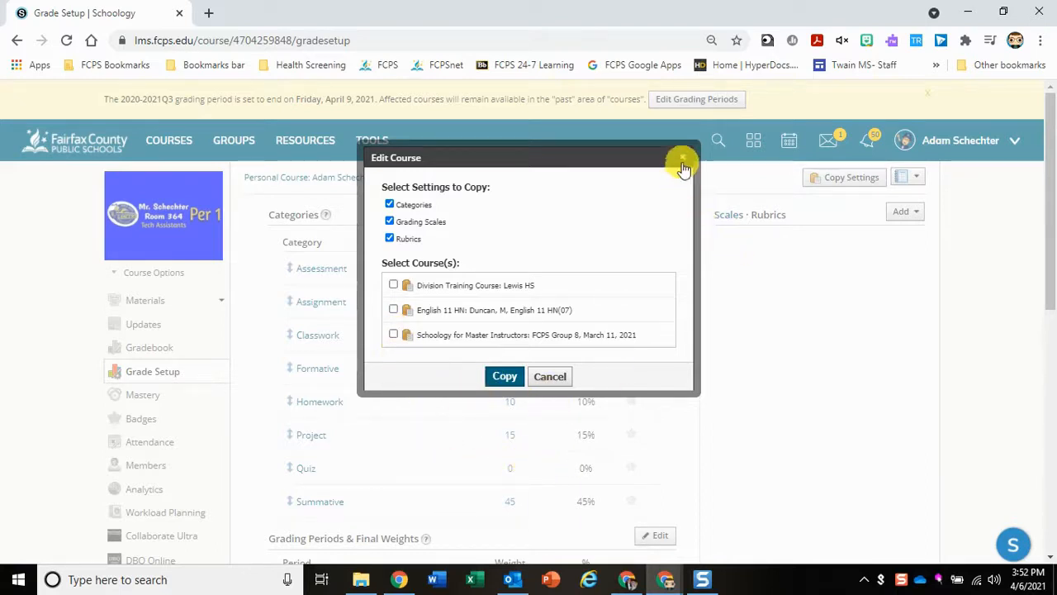
pyautogui.click(550, 378)
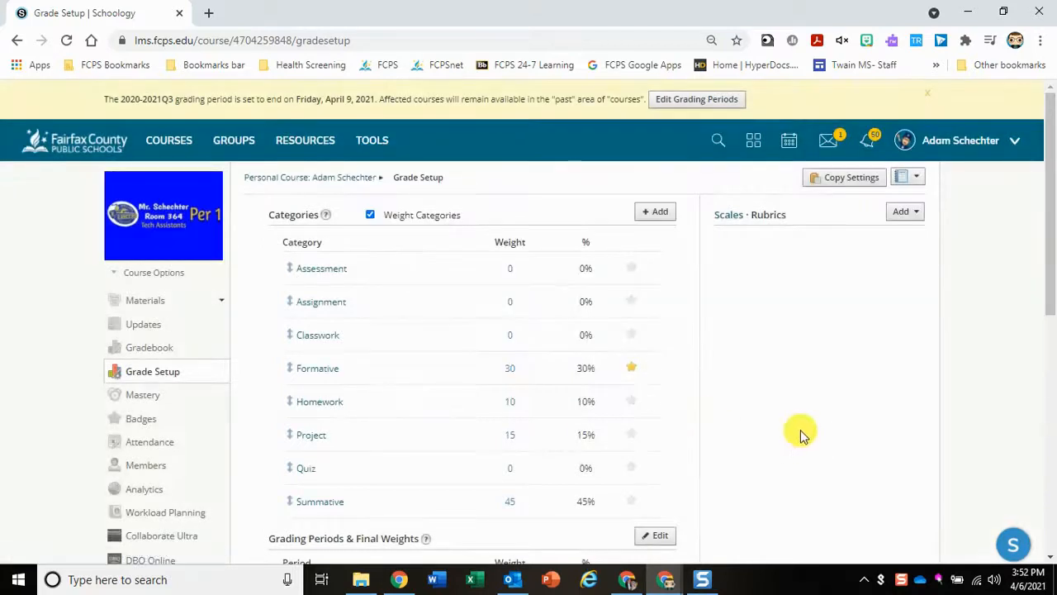